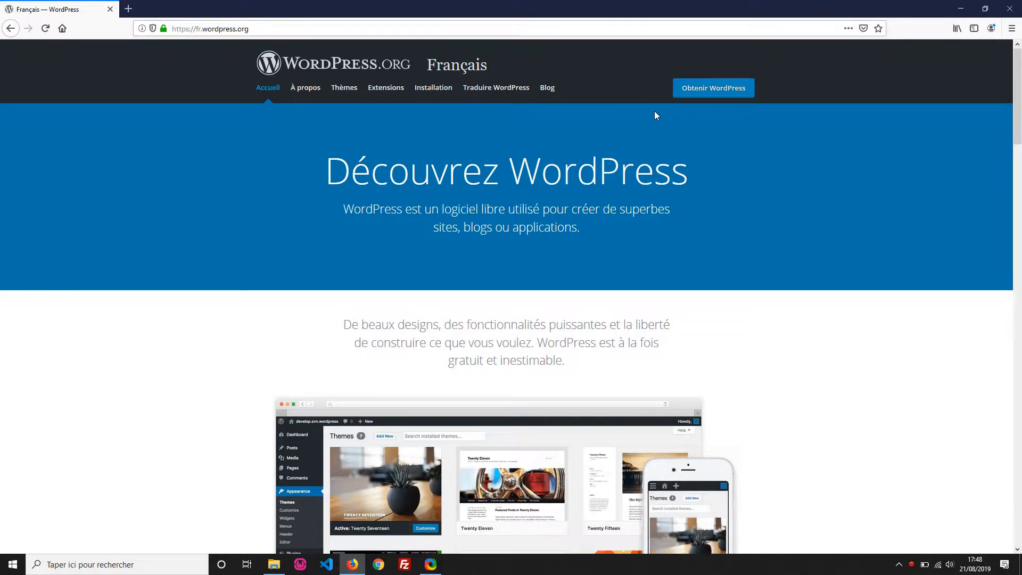
Step: Go to the French download page and scroll to the 'Télécharger WordPress 5.2.2' button
{"action": "left_click", "coordinate": [728, 97]}
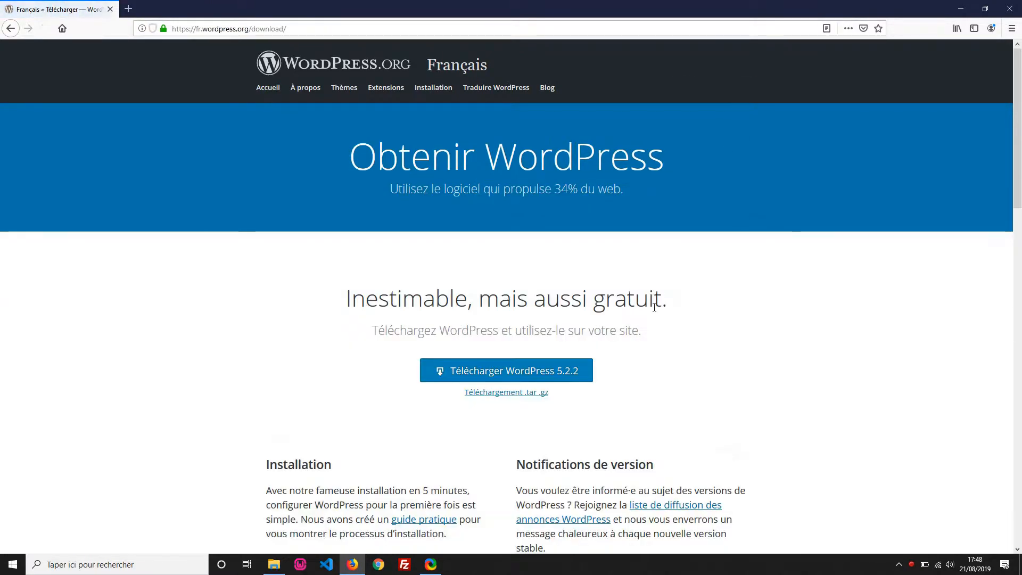
{"action": "scroll", "coordinate": [584, 267], "scroll_direction": "down", "scroll_amount": 2}
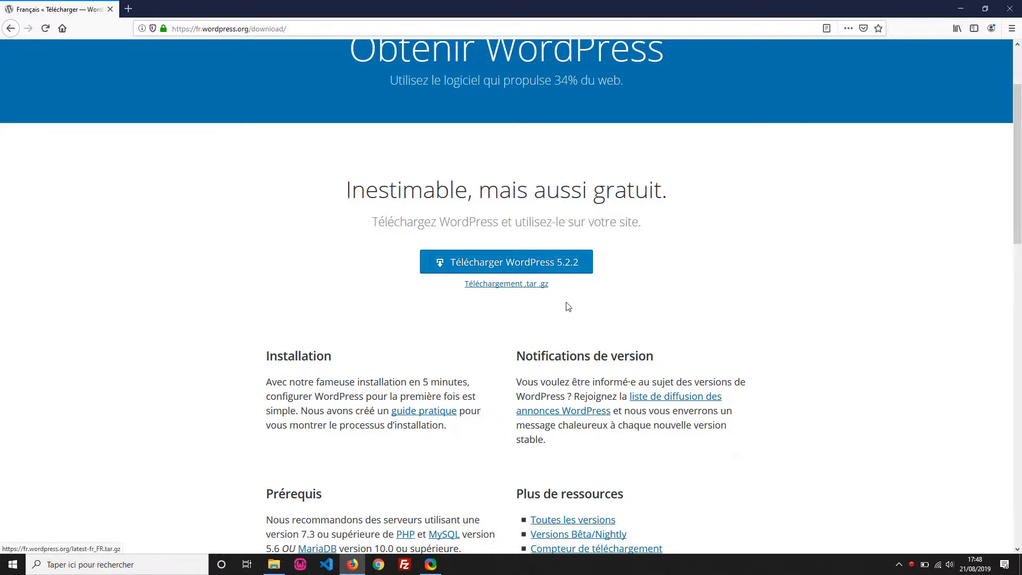
{"action": "left_click", "coordinate": [961, 9]}
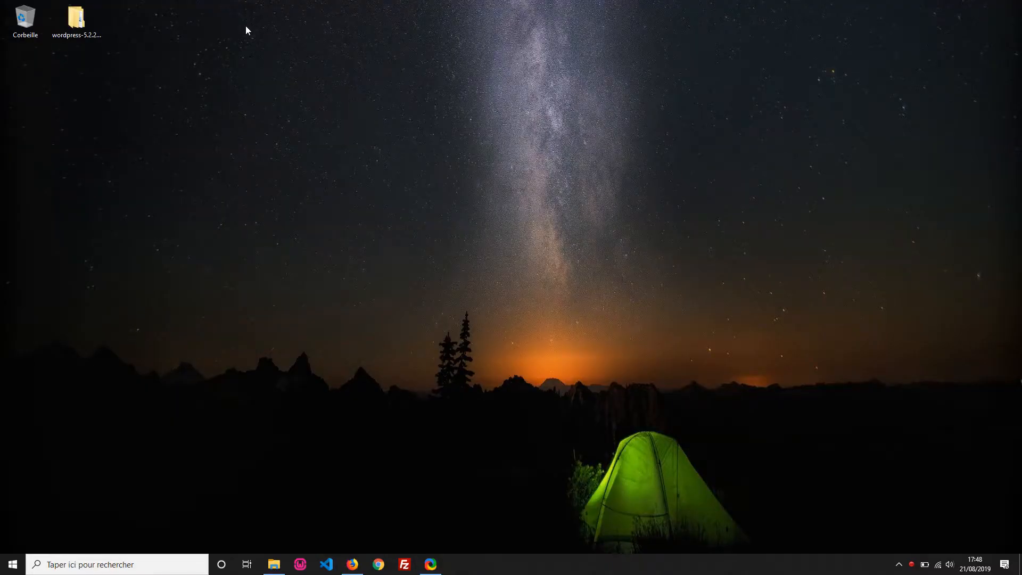
{"action": "left_click", "coordinate": [78, 27]}
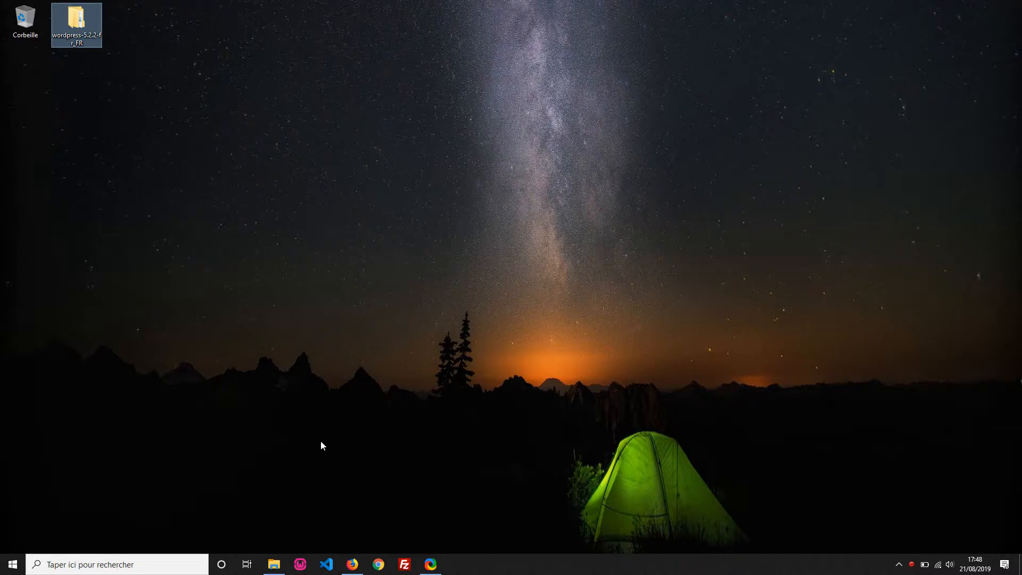
{"action": "right_click", "coordinate": [300, 564]}
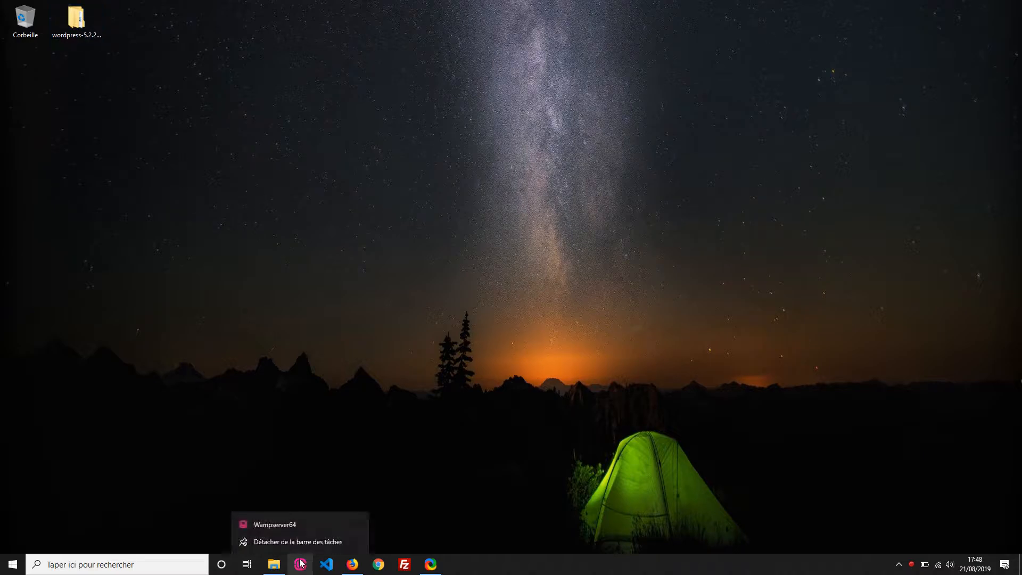
{"action": "right_click", "coordinate": [281, 529]}
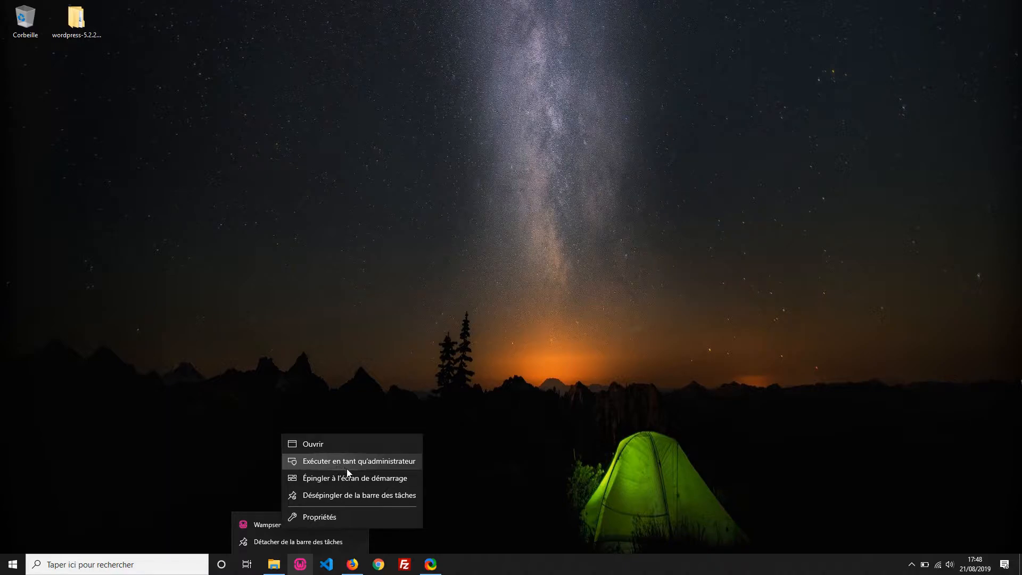
{"action": "left_click", "coordinate": [495, 461]}
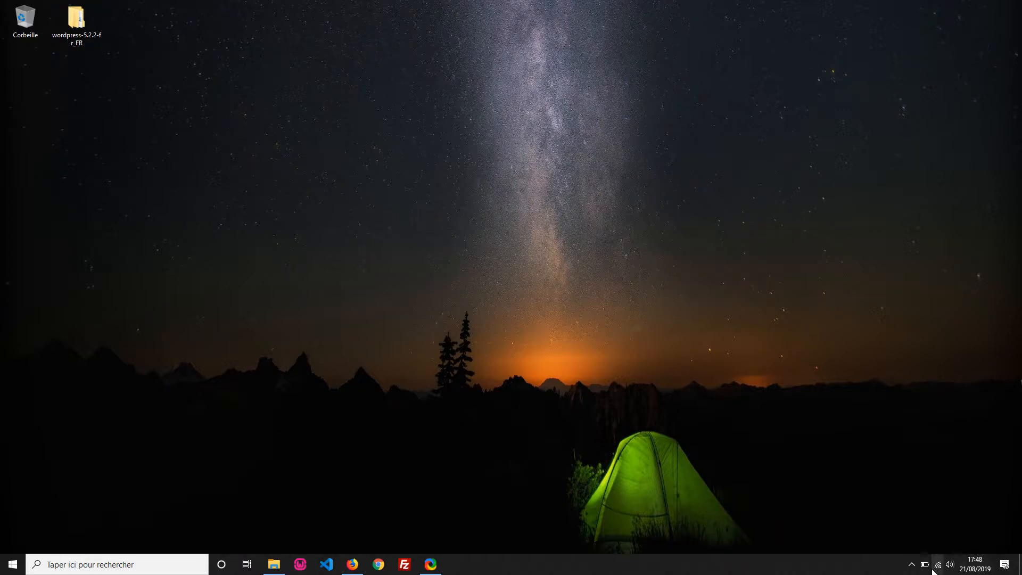
{"action": "left_click", "coordinate": [911, 564]}
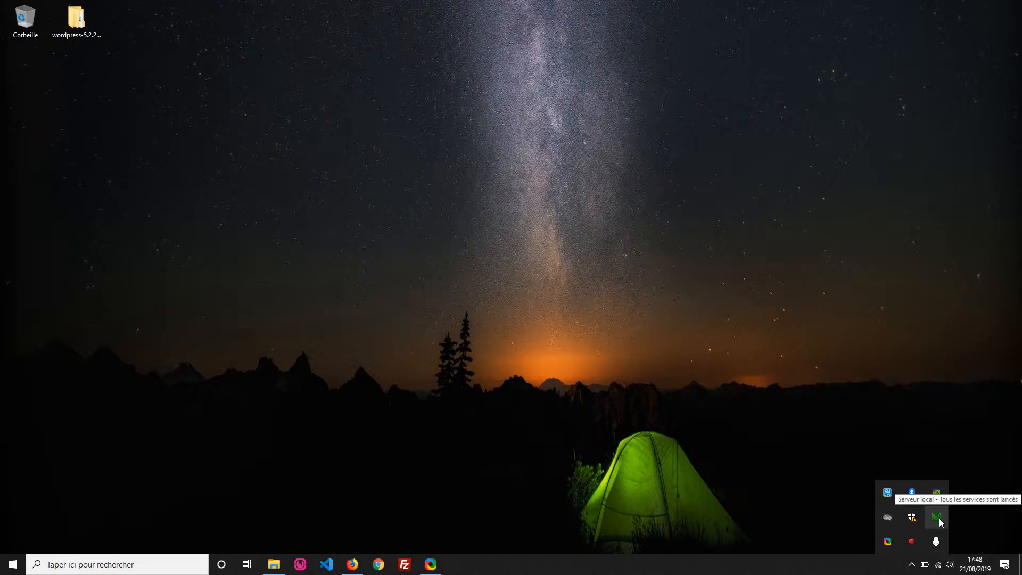
{"action": "left_click", "coordinate": [476, 375]}
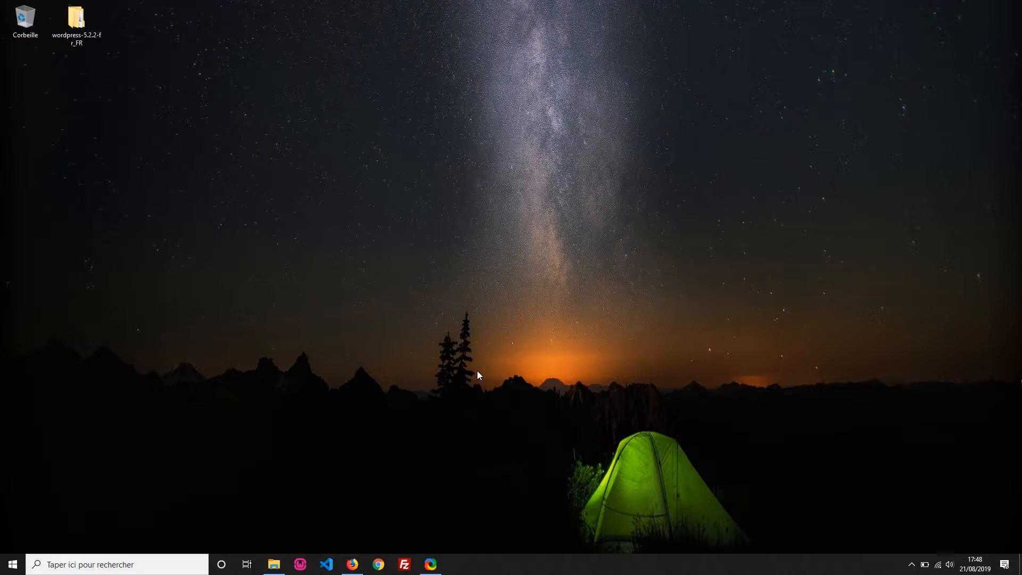
{"action": "left_click", "coordinate": [352, 564]}
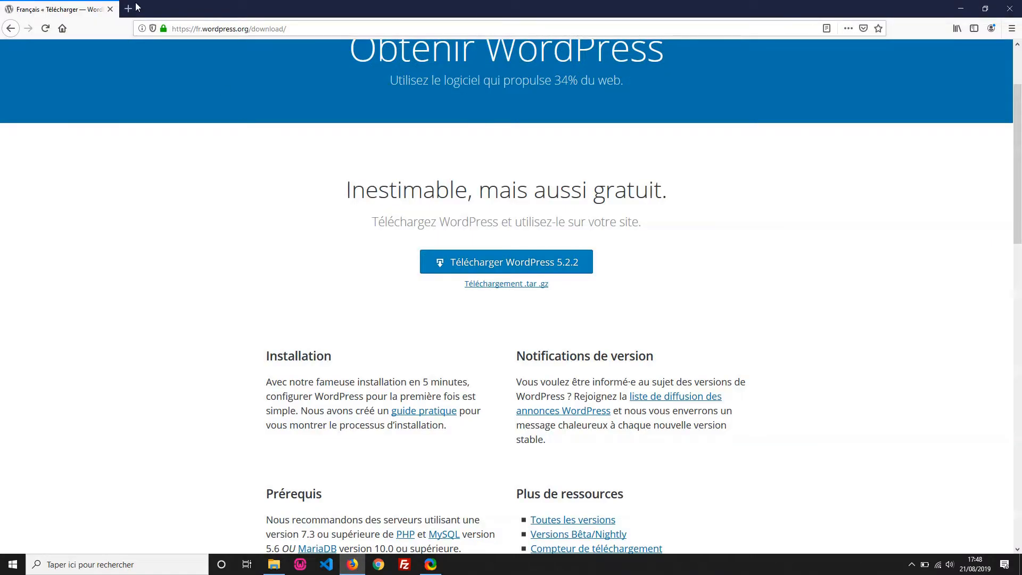
Step: Load localhost/phpmyadmin in a new Firefox tab
{"action": "left_click", "coordinate": [137, 5]}
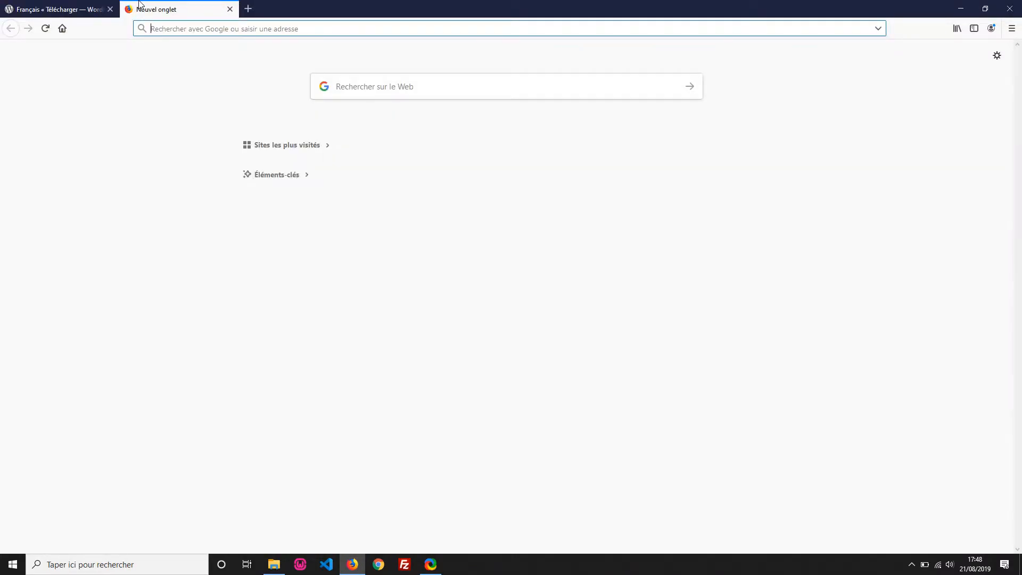
{"action": "type", "text": "loca"}
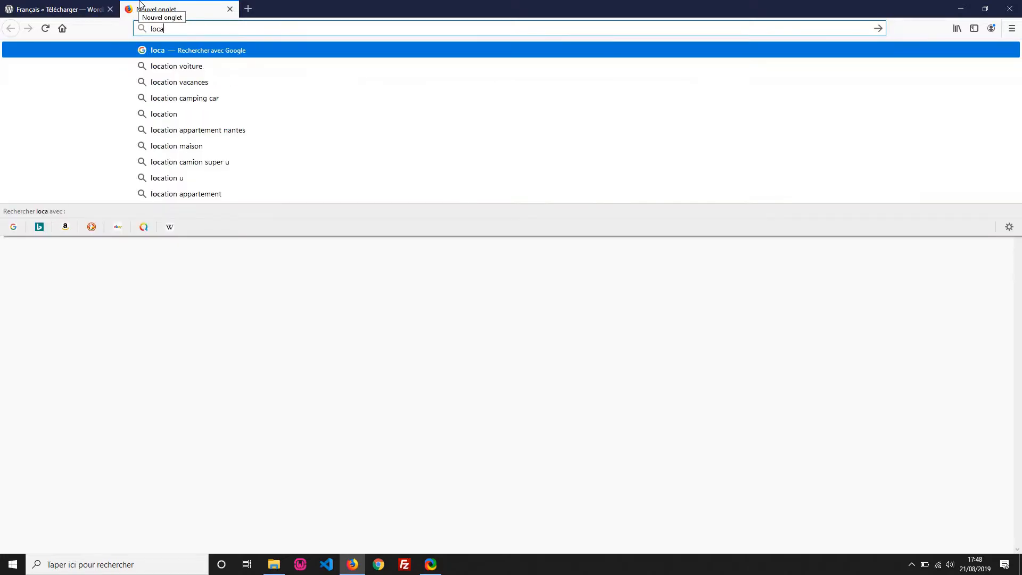
{"action": "type", "text": "lhost/"}
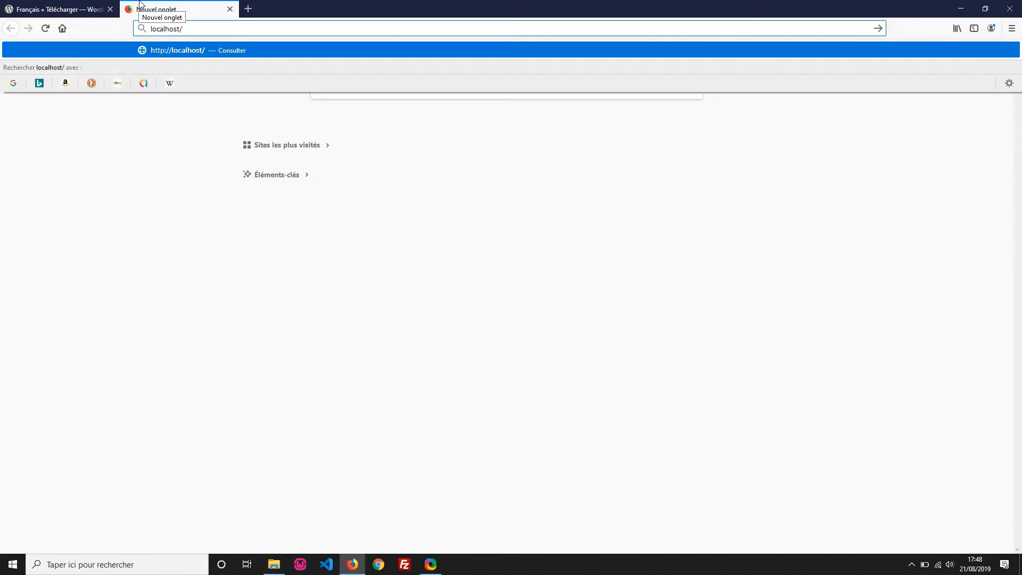
{"action": "type", "text": "phpmyadmin"}
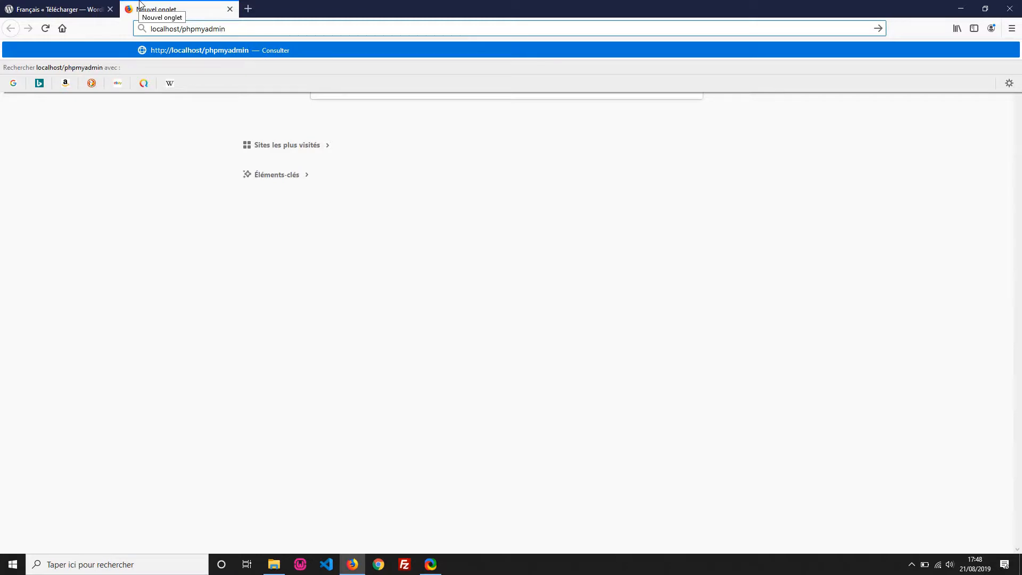
{"action": "key", "text": "Return"}
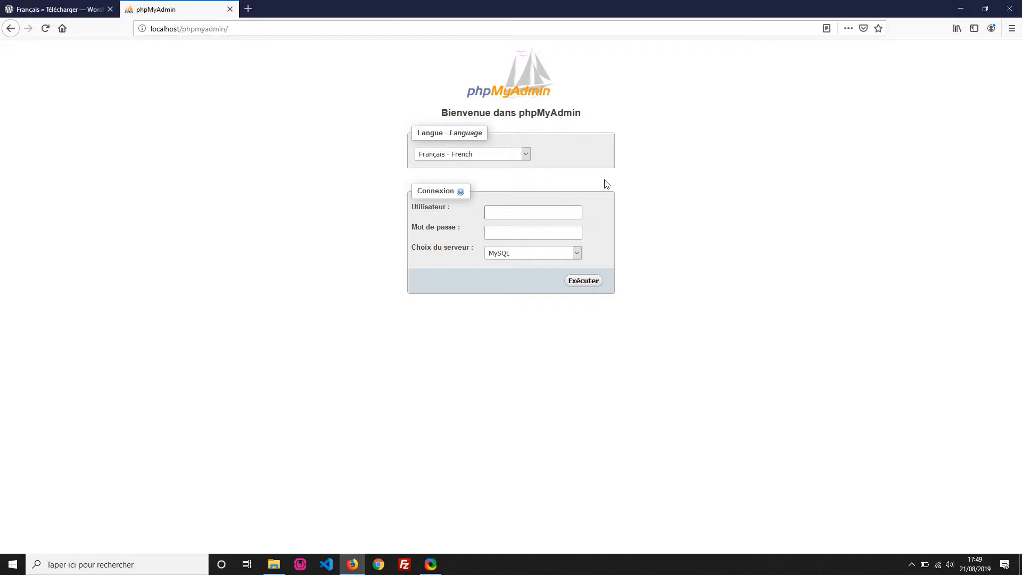
Step: Log in to phpMyAdmin as root and show the 'Bases de données' list
{"action": "type", "text": "root"}
{"action": "left_click", "coordinate": [583, 284]}
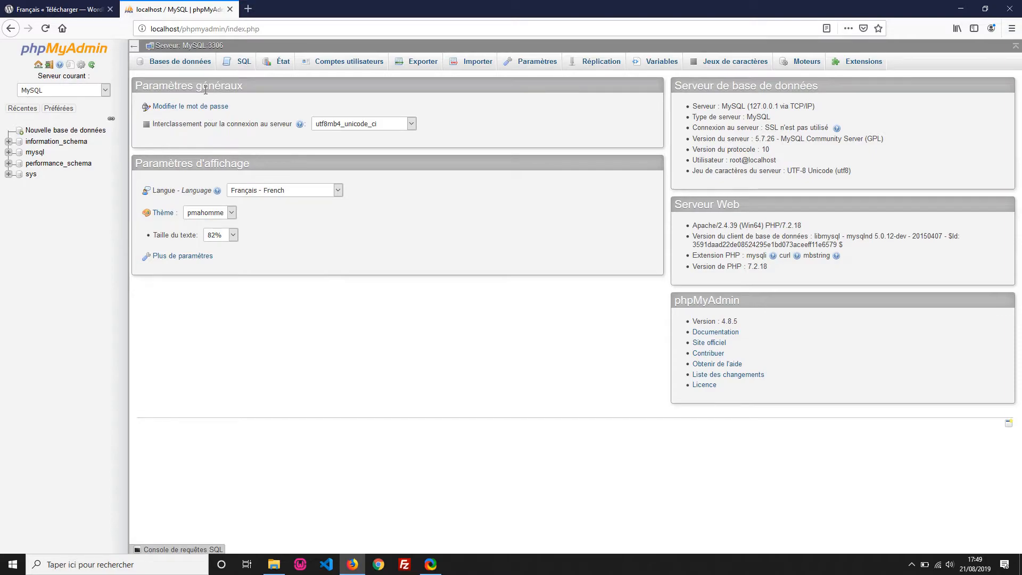
{"action": "left_click", "coordinate": [189, 65]}
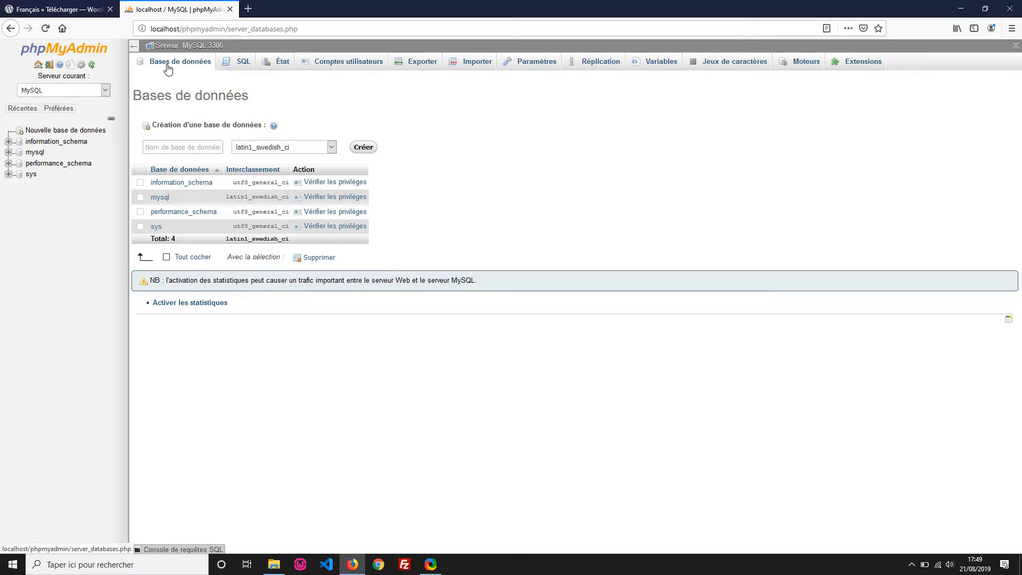
Step: Create an empty database named wordpress, then minimise Firefox
{"action": "left_click", "coordinate": [207, 147]}
{"action": "type", "text": "w"}
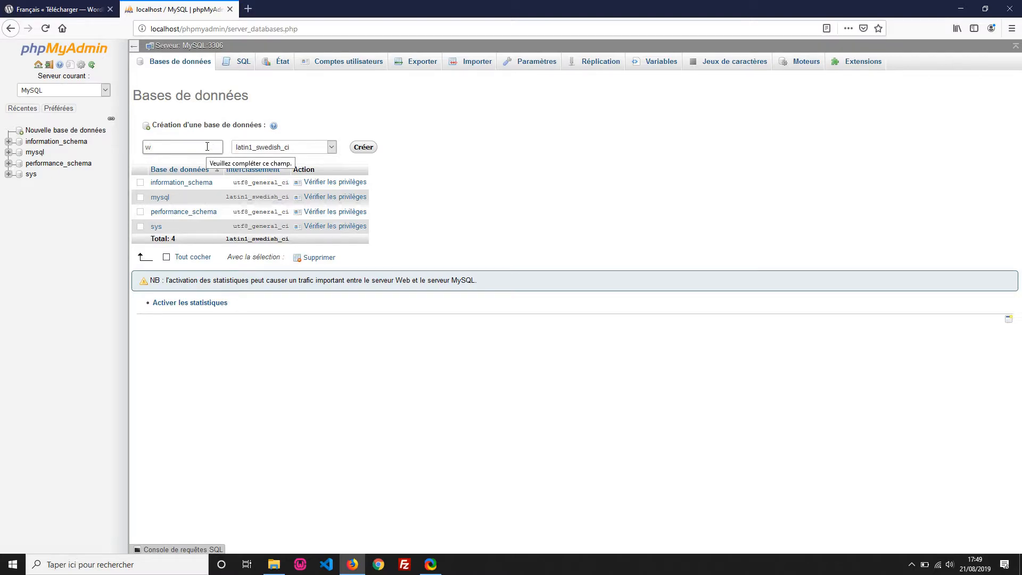
{"action": "type", "text": "ordpress"}
{"action": "left_click", "coordinate": [371, 150]}
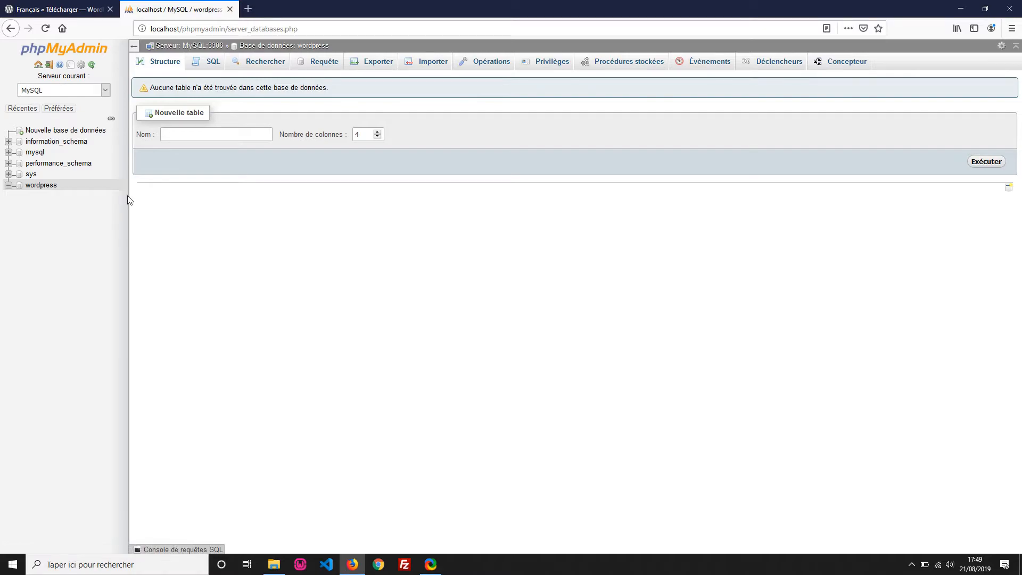
{"action": "left_click", "coordinate": [961, 10]}
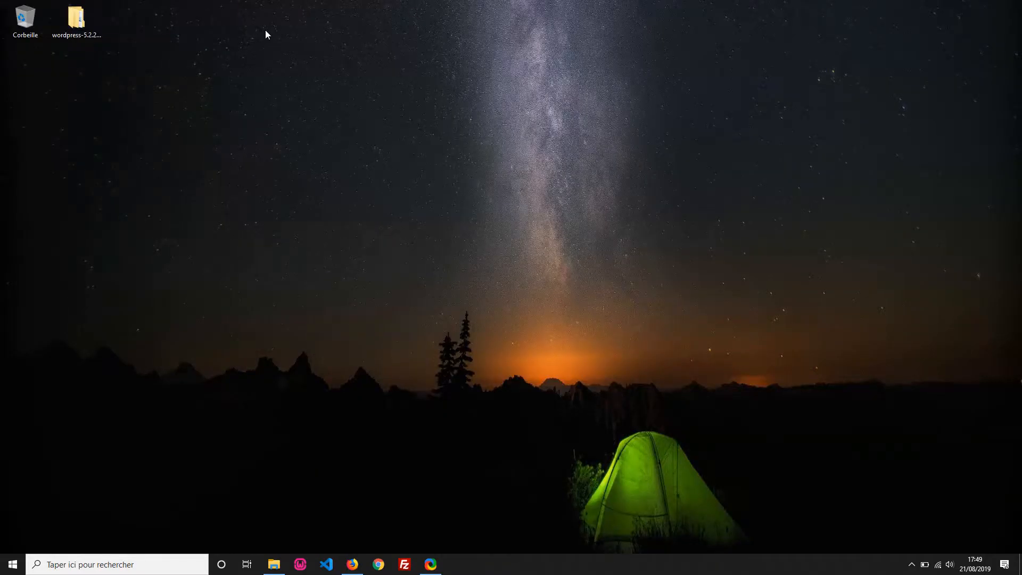
{"action": "double_click", "coordinate": [92, 30]}
{"action": "left_click_drag", "start_coordinate": [579, 192], "coordinate": [579, 133]}
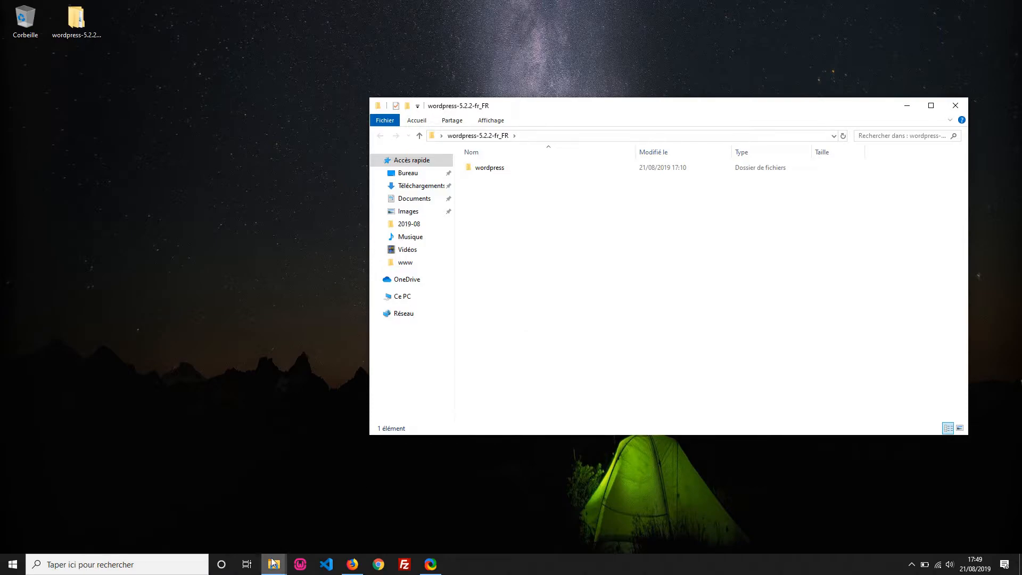
{"action": "mouse_move", "coordinate": [274, 563]}
{"action": "left_click", "coordinate": [245, 522]}
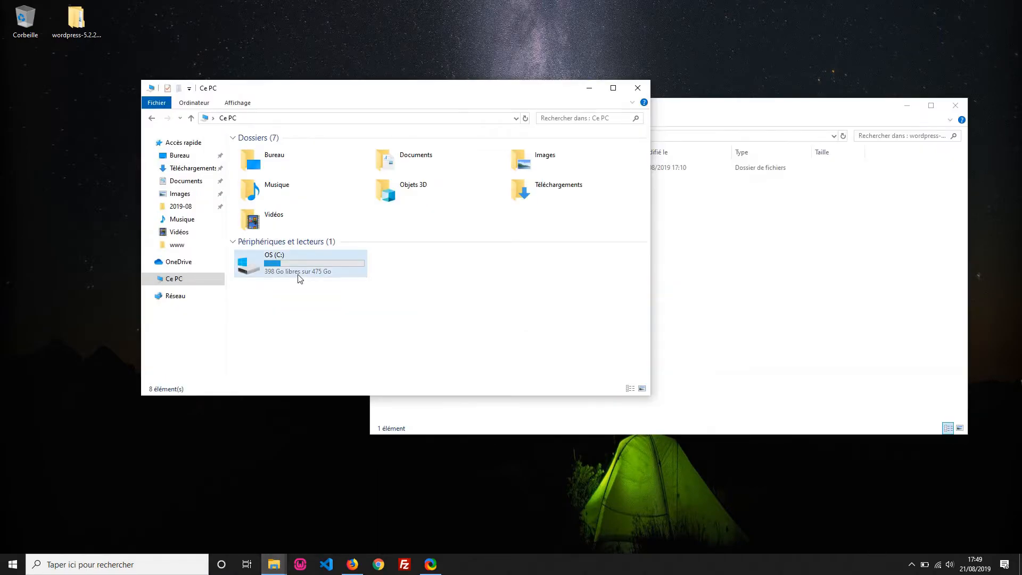
{"action": "double_click", "coordinate": [273, 260]}
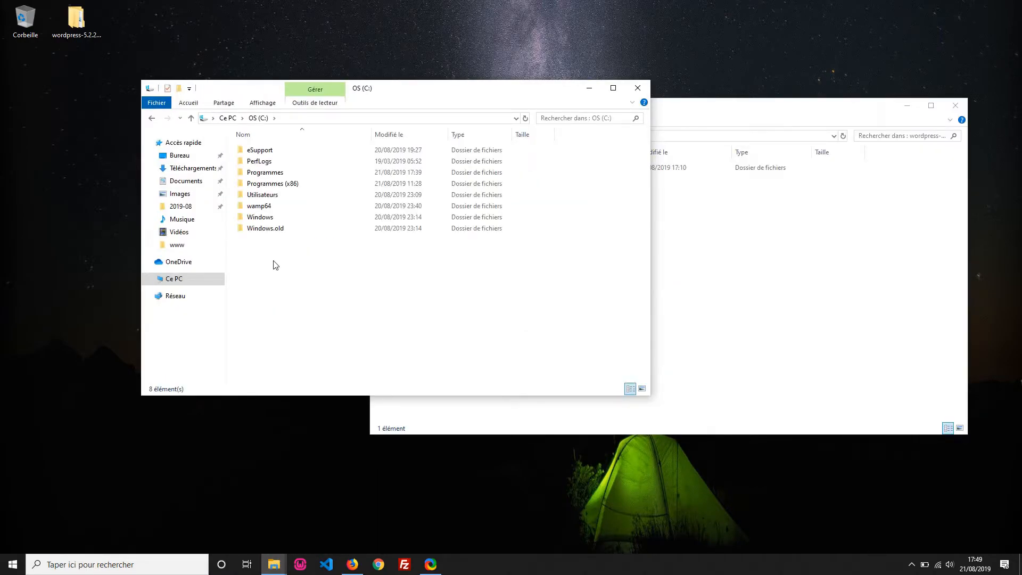
{"action": "double_click", "coordinate": [259, 206]}
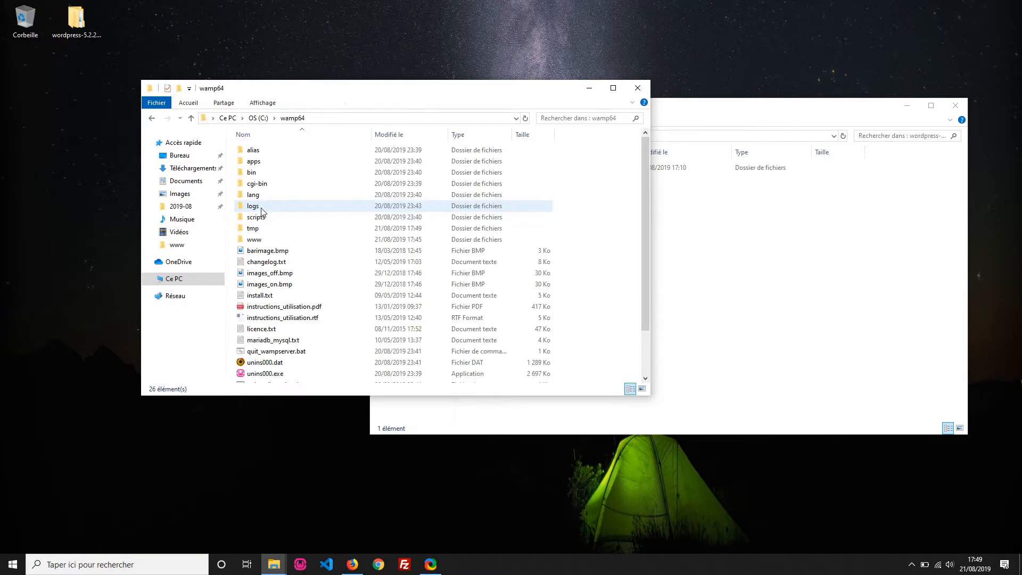
{"action": "double_click", "coordinate": [254, 239]}
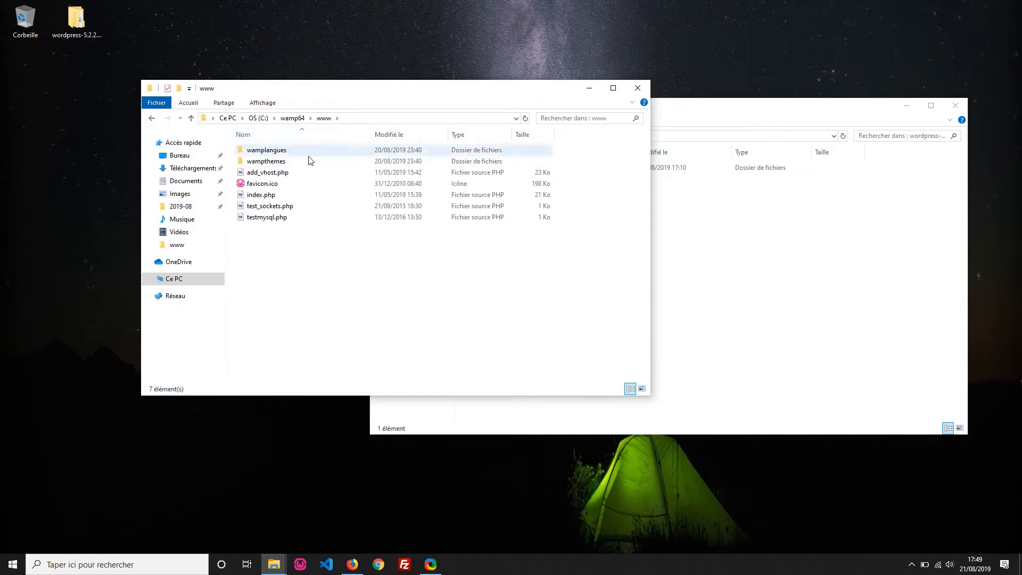
Step: Paste the wordpress folder into C:\wamp64\www and open it
{"action": "left_click", "coordinate": [692, 240]}
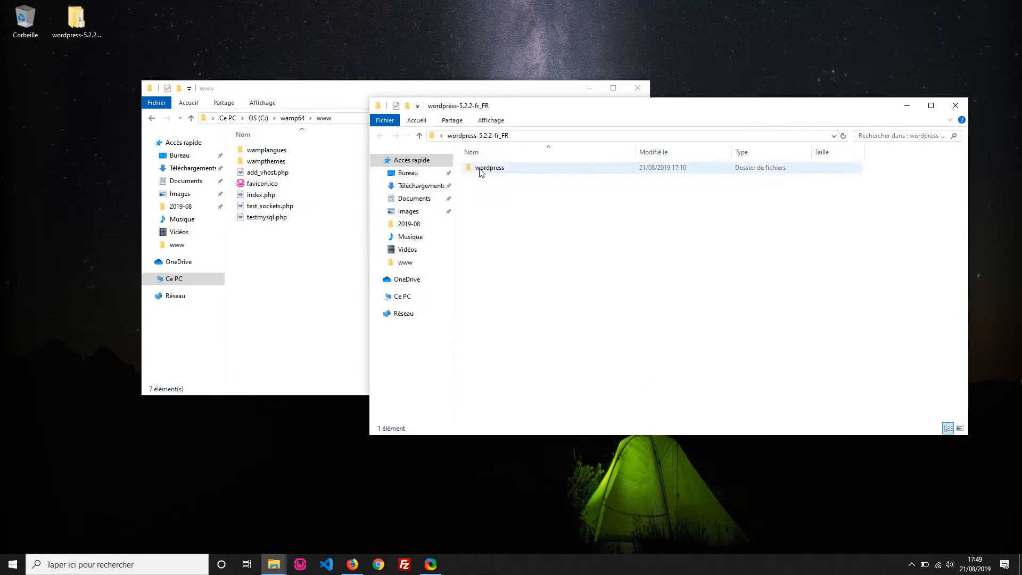
{"action": "left_click", "coordinate": [479, 169]}
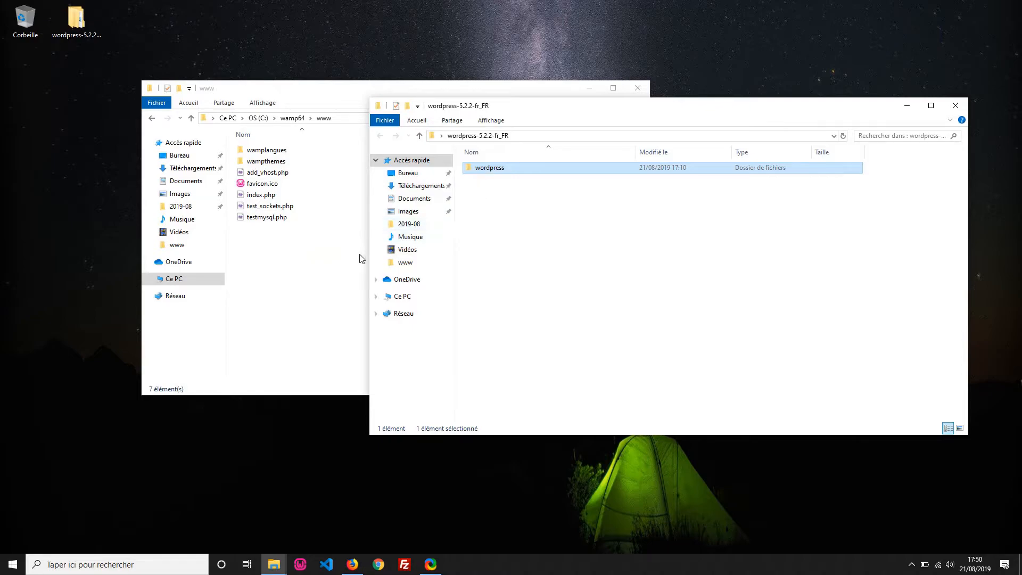
{"action": "left_click", "coordinate": [307, 279]}
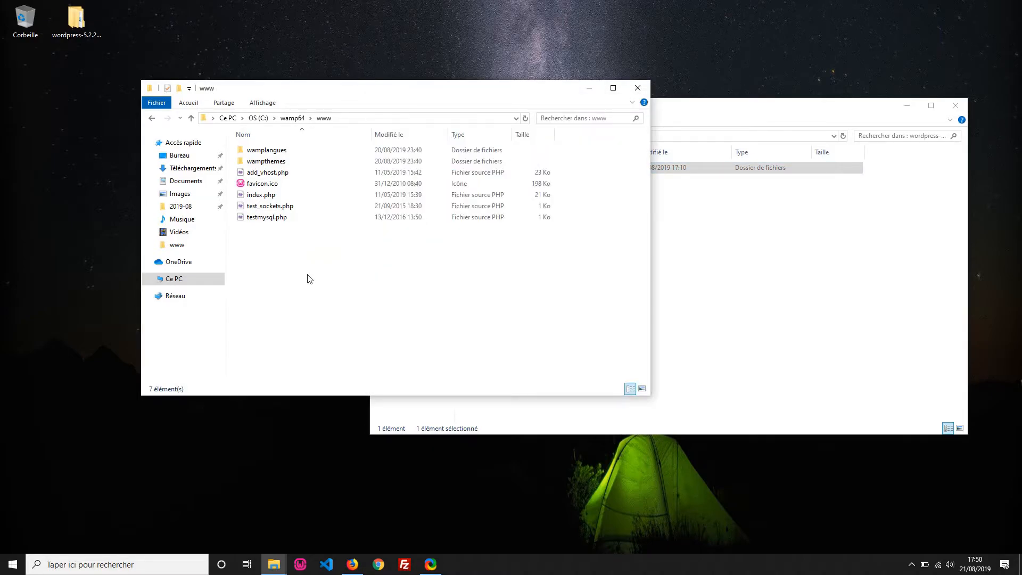
{"action": "key", "text": "ctrl+v"}
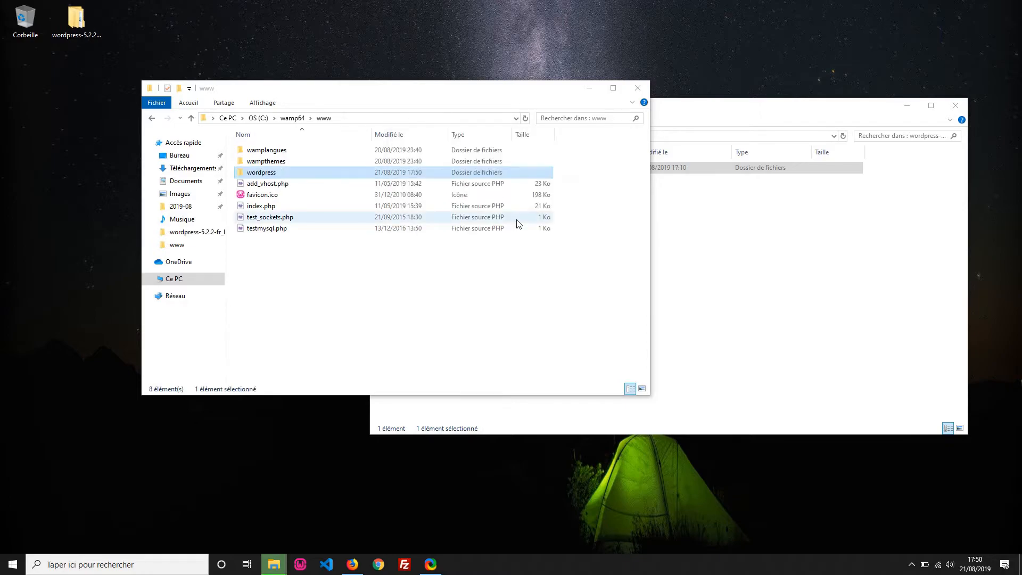
{"action": "double_click", "coordinate": [263, 178]}
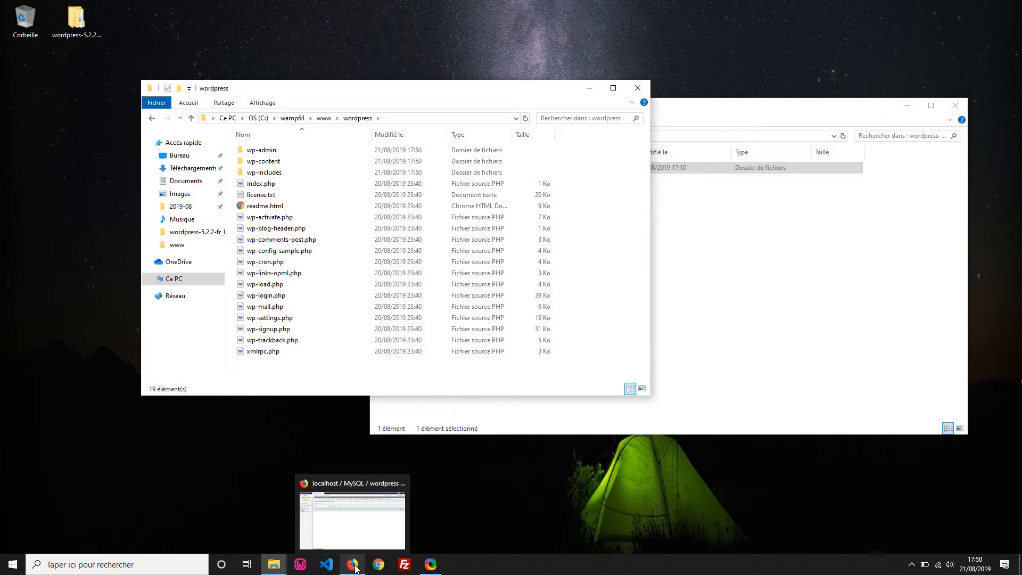
Step: Load localhost/wordpress in a new Firefox tab to reach the WordPress setup welcome page
{"action": "left_click", "coordinate": [355, 569]}
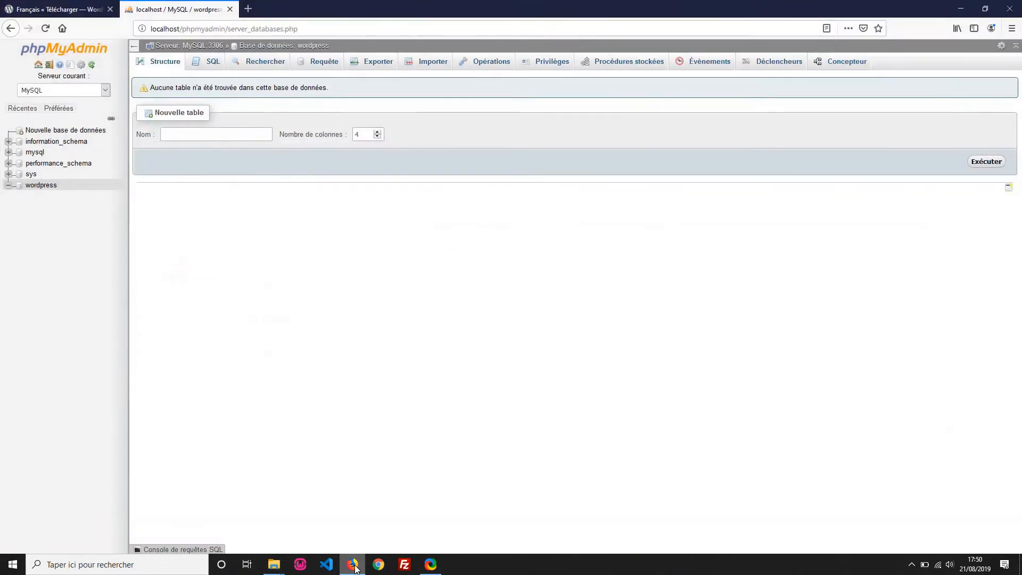
{"action": "left_click", "coordinate": [248, 9]}
{"action": "type", "text": "locl"}
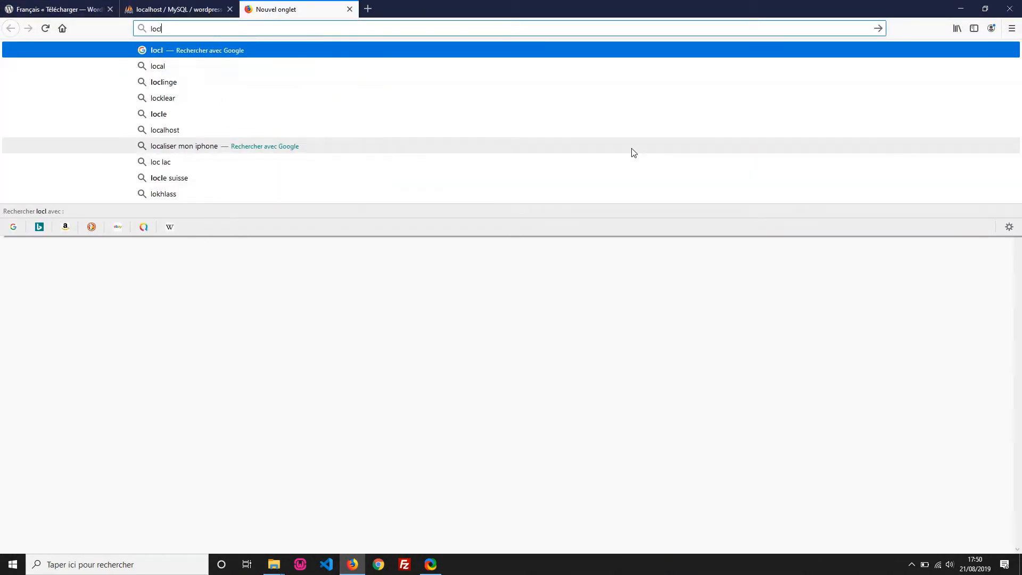
{"action": "key", "text": "BackSpace"}
{"action": "type", "text": "alhost"}
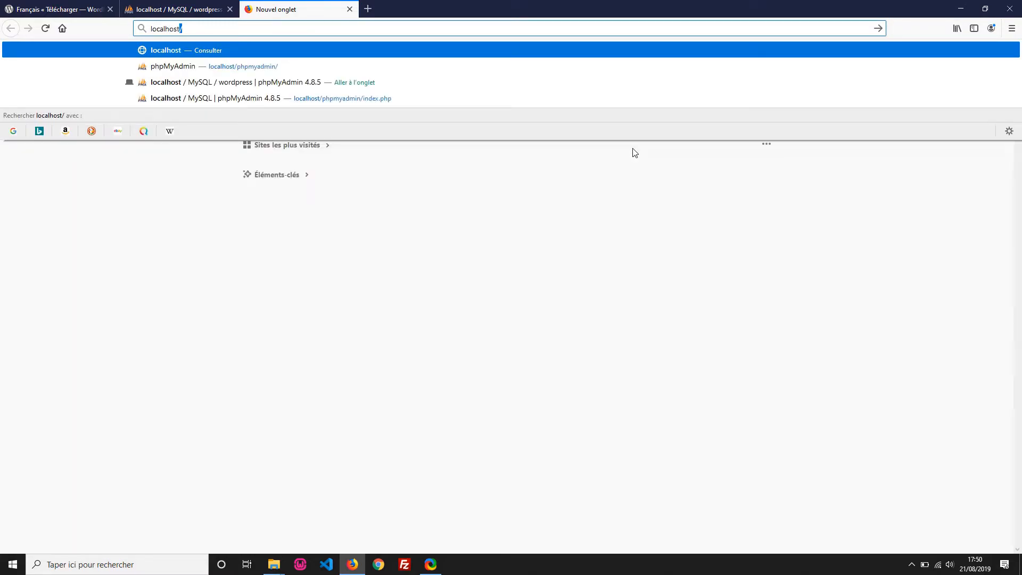
{"action": "type", "text": "/wordpre"}
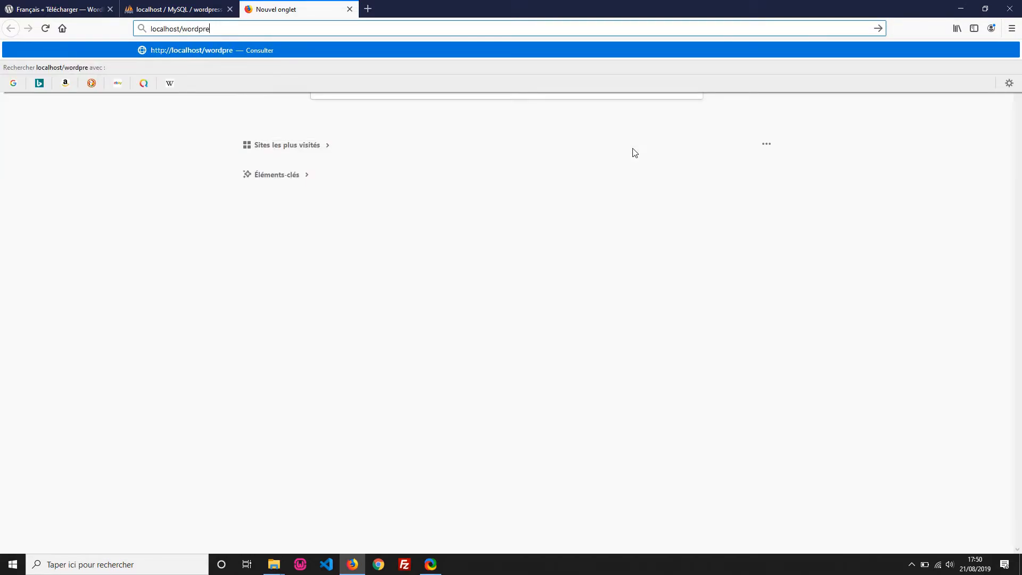
{"action": "type", "text": "ss"}
{"action": "key", "text": "Return"}
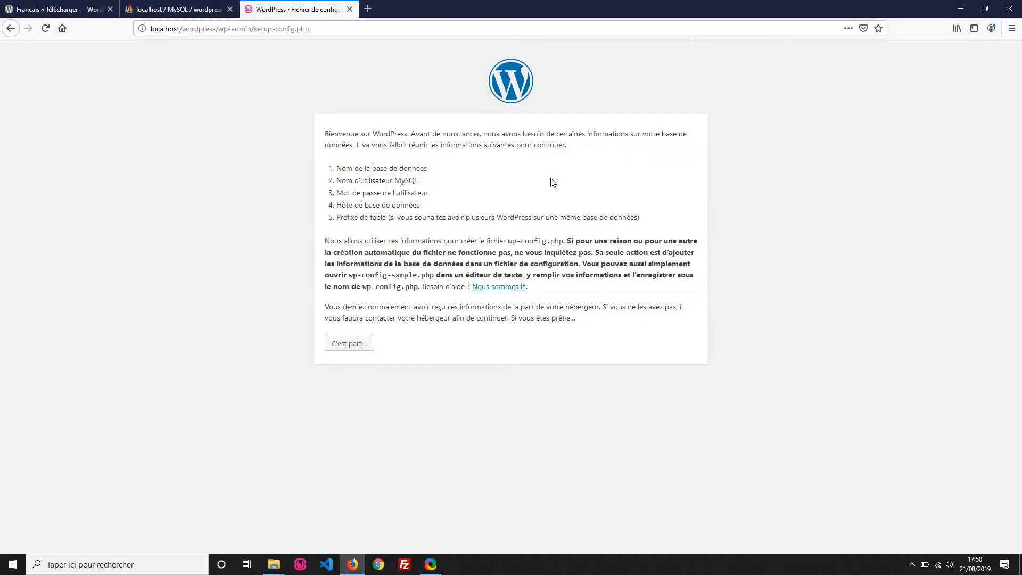
Step: Start the database setup, keep the name wordpress, set the user to root and clear the password
{"action": "left_click", "coordinate": [359, 346]}
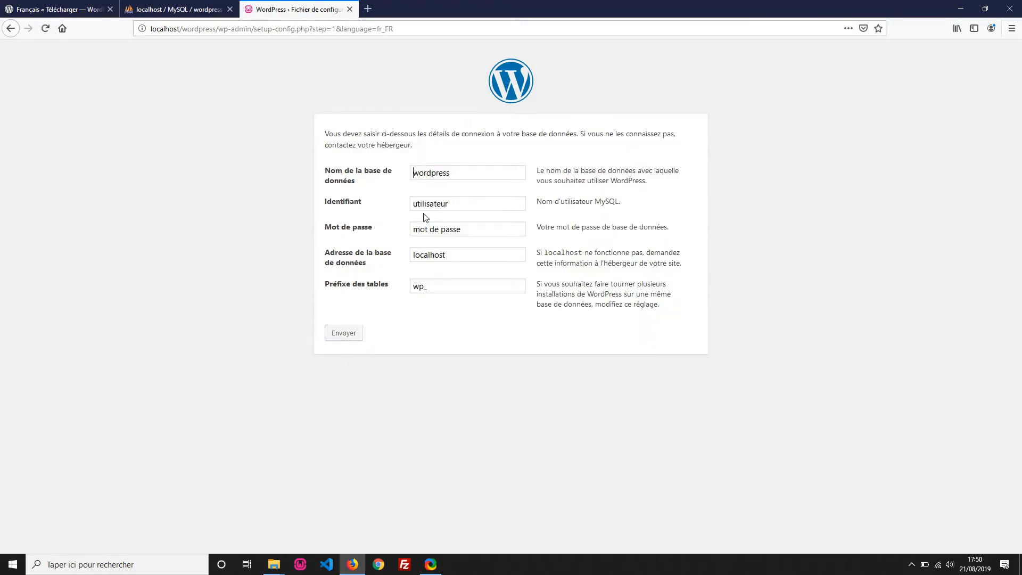
{"action": "left_click_drag", "start_coordinate": [465, 174], "coordinate": [404, 169]}
{"action": "left_click", "coordinate": [465, 176]}
{"action": "double_click", "coordinate": [465, 202]}
{"action": "type", "text": "root"}
{"action": "key", "text": "Tab"}
{"action": "key", "text": "BackSpace"}
Step: Keep host localhost and table prefix wp_, then submit the connection details
{"action": "double_click", "coordinate": [437, 257]}
{"action": "left_click", "coordinate": [479, 254]}
{"action": "left_click_drag", "start_coordinate": [441, 288], "coordinate": [419, 286]}
{"action": "double_click", "coordinate": [425, 290]}
{"action": "left_click", "coordinate": [444, 288]}
{"action": "left_click_drag", "start_coordinate": [444, 288], "coordinate": [406, 295]}
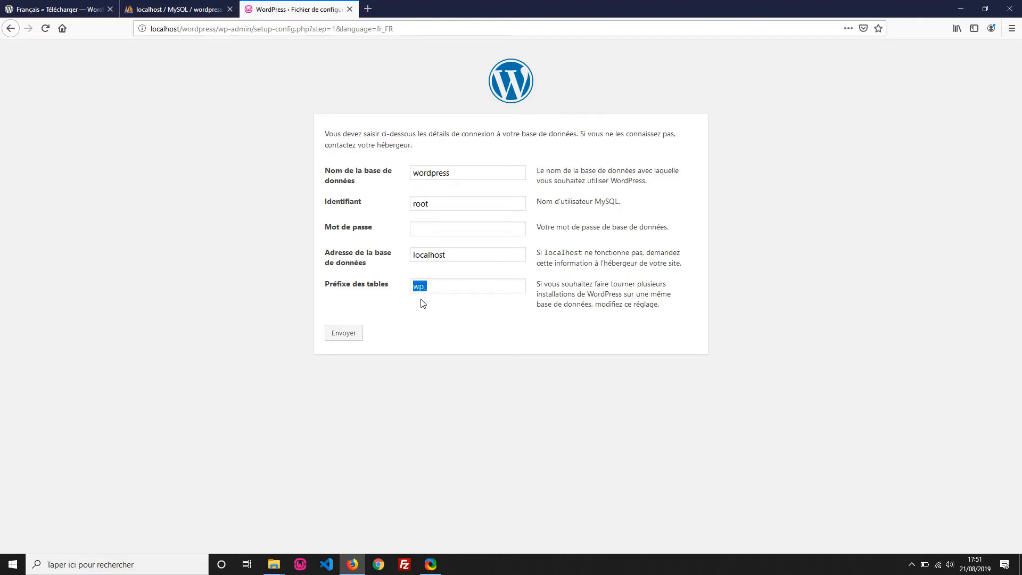
{"action": "left_click", "coordinate": [450, 286]}
{"action": "left_click", "coordinate": [352, 342]}
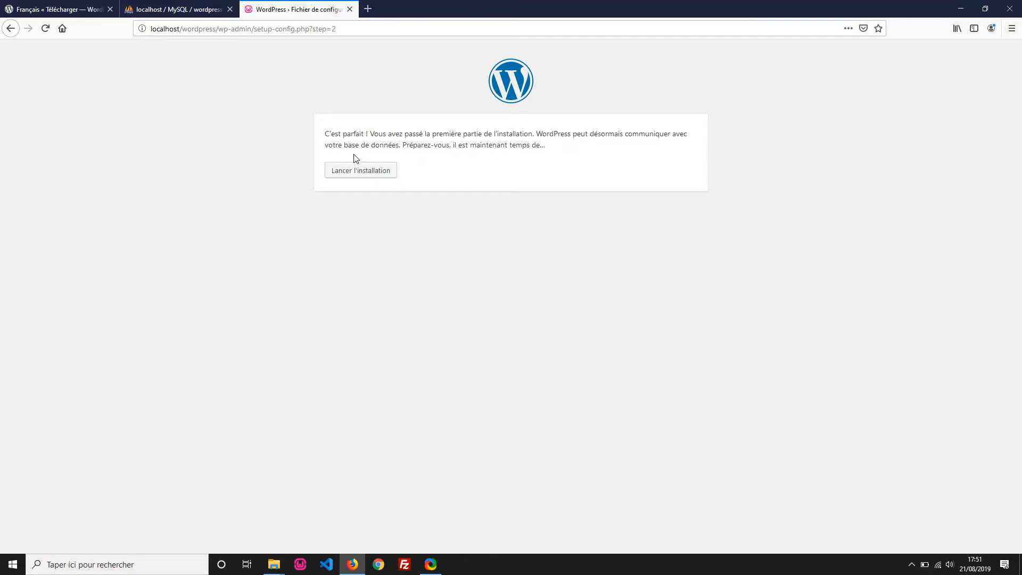
Step: Launch the installation for 'Mon site' with an admin username, password and e-mail, and submit it
{"action": "left_click", "coordinate": [385, 173]}
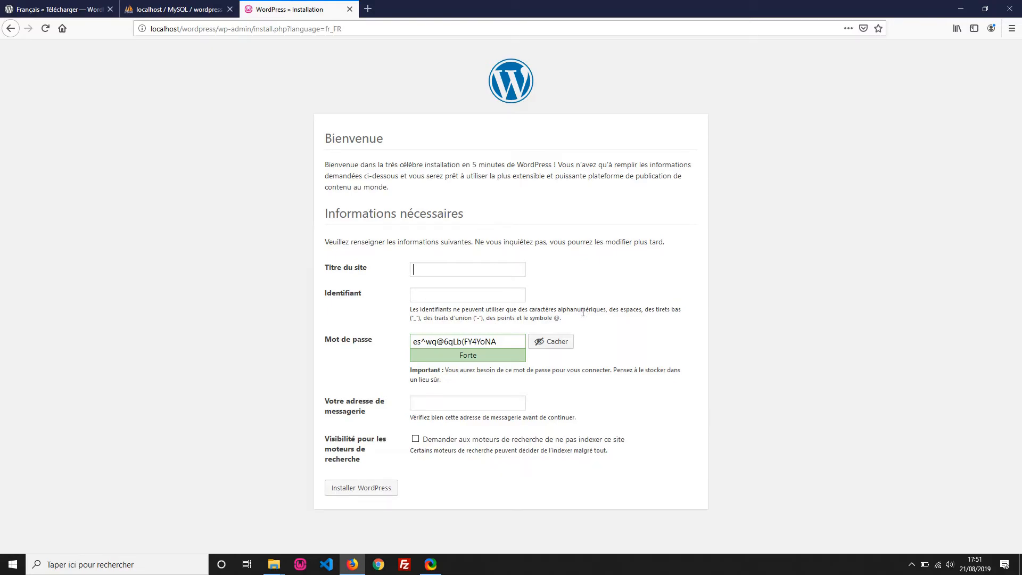
{"action": "type", "text": "MQuentin"}
{"action": "key", "text": "Tab"}
{"action": "left_click", "coordinate": [553, 341]}
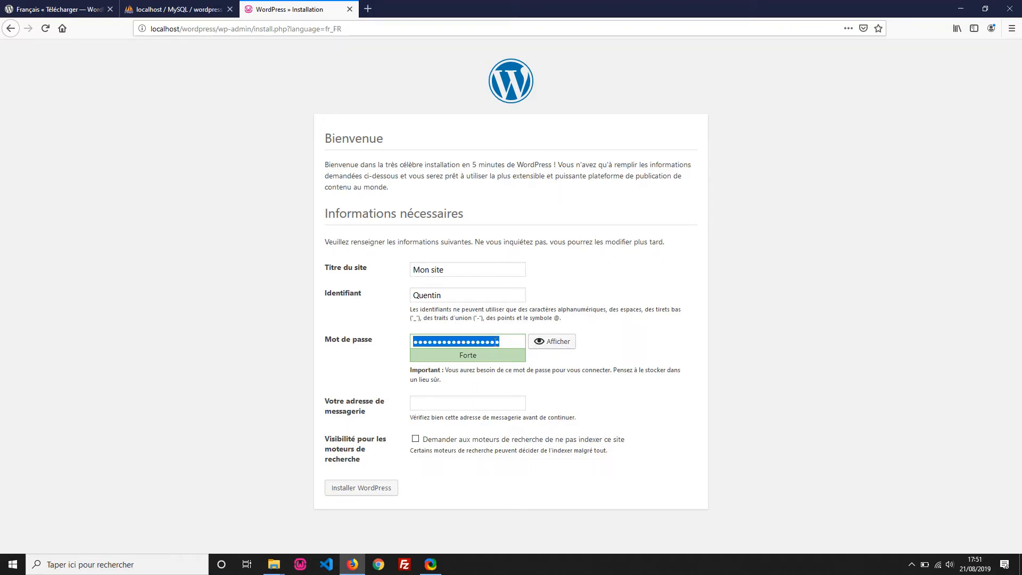
{"action": "type", "text": "ad"}
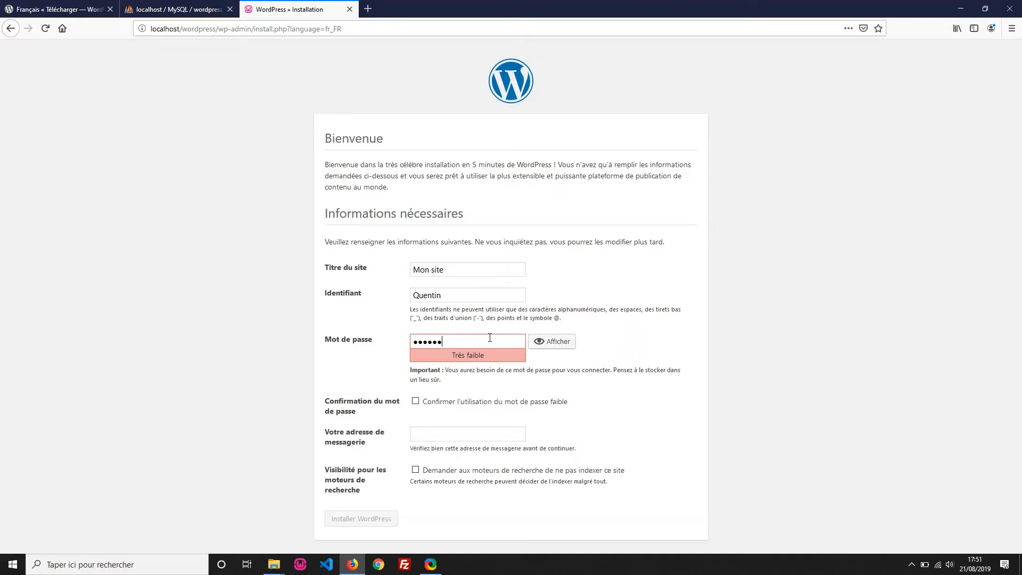
{"action": "type", "text": "••••••••"}
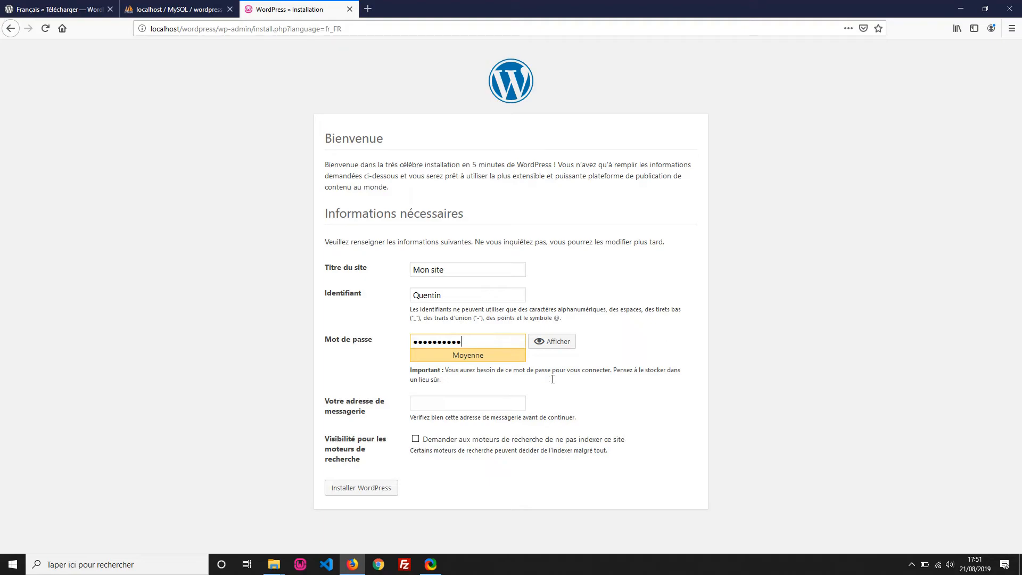
{"action": "left_click", "coordinate": [382, 492]}
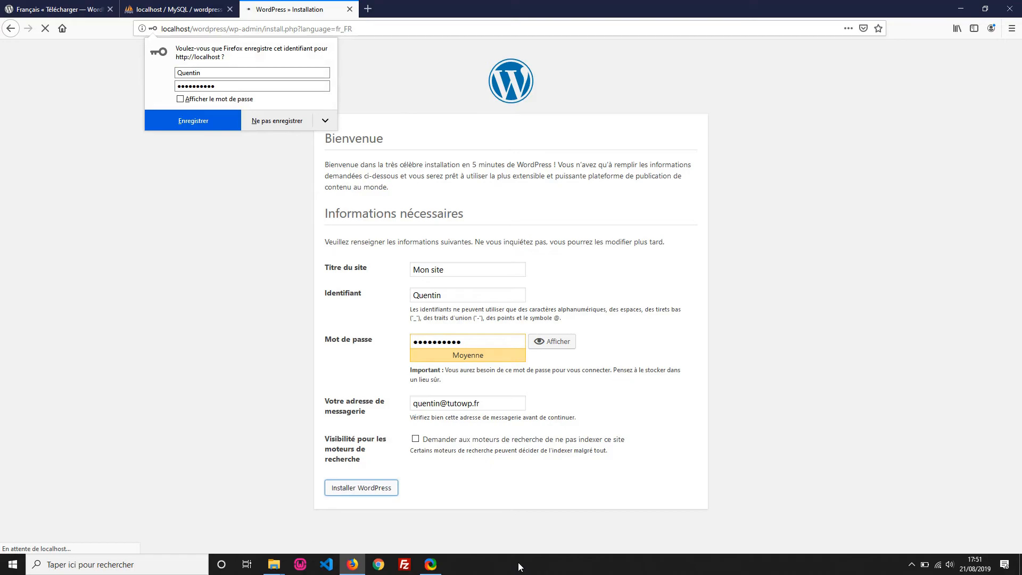
Step: Dismiss the save-login prompt and log in with the new admin username and password
{"action": "left_click", "coordinate": [407, 495]}
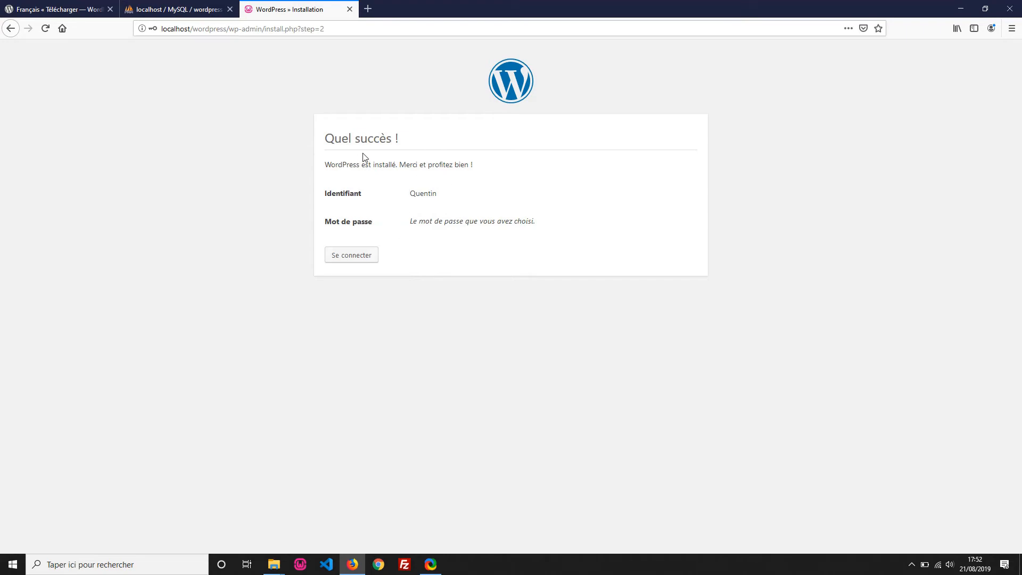
{"action": "left_click", "coordinate": [362, 255]}
{"action": "type", "text": "Quentin"}
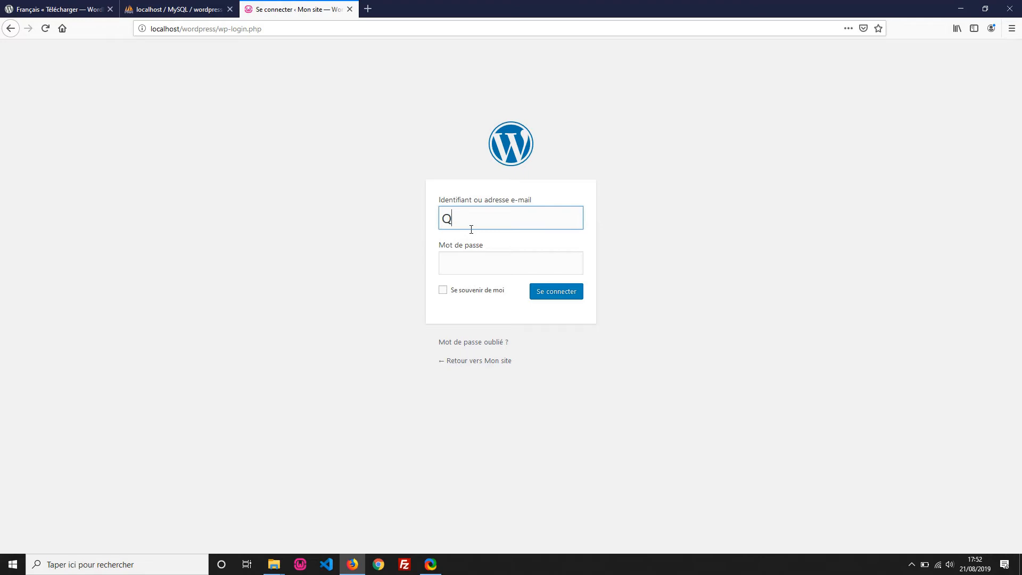
{"action": "key", "text": "Tab"}
{"action": "type", "text": "•••••••"}
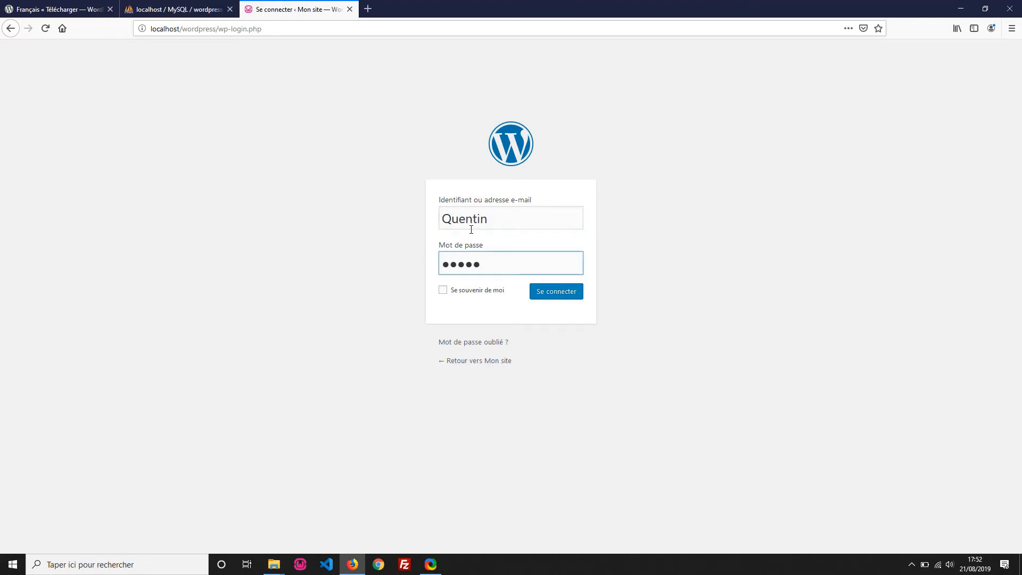
{"action": "type", "text": "•••"}
{"action": "left_click", "coordinate": [556, 292]}
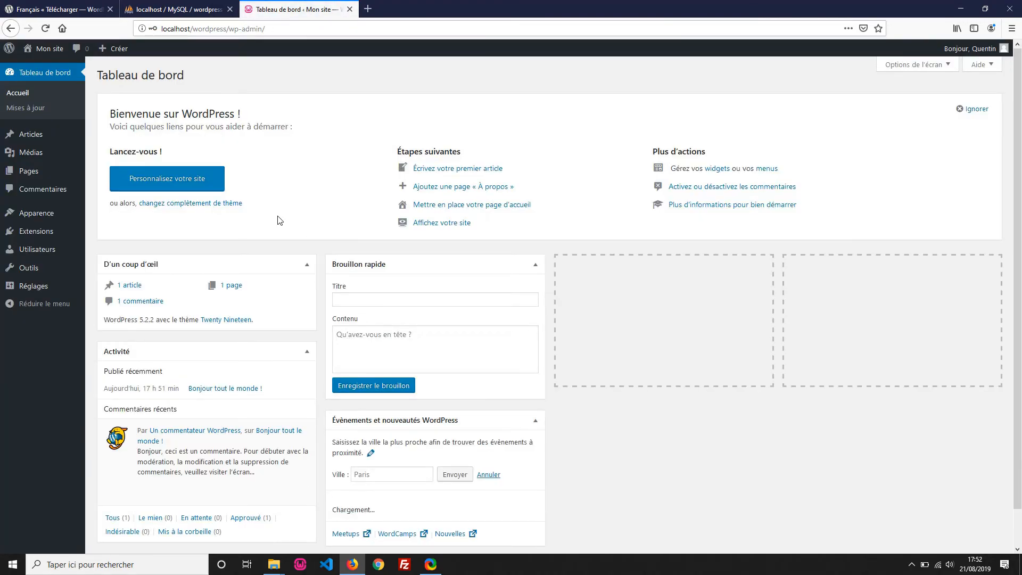
Step: Browse the Mon site front page, then switch back to the phpMyAdmin tab
{"action": "left_click", "coordinate": [45, 53]}
{"action": "scroll", "coordinate": [474, 254], "scroll_direction": "down", "scroll_amount": 3}
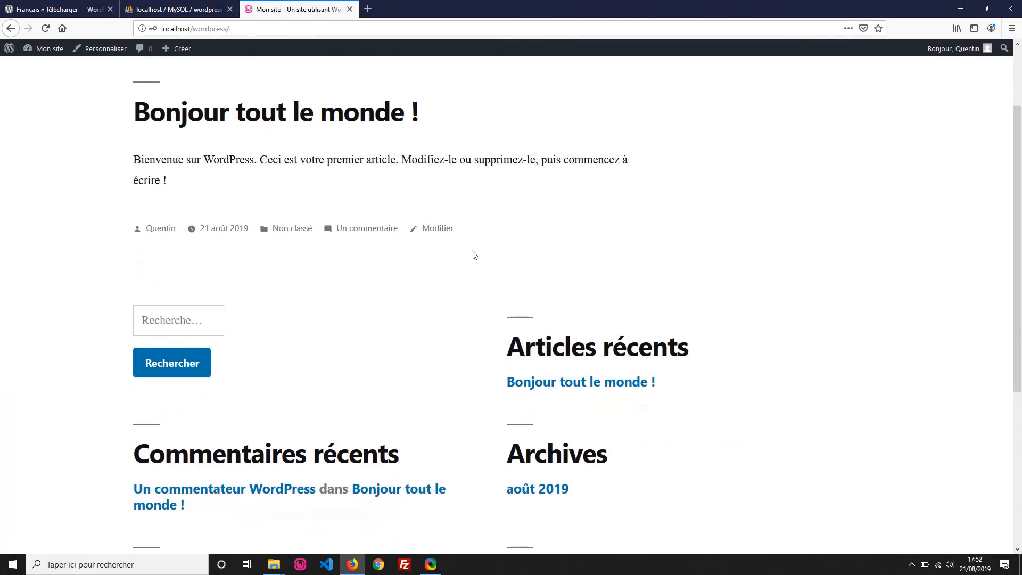
{"action": "scroll", "coordinate": [473, 254], "scroll_direction": "down", "scroll_amount": 3}
{"action": "scroll", "coordinate": [473, 255], "scroll_direction": "up", "scroll_amount": 5}
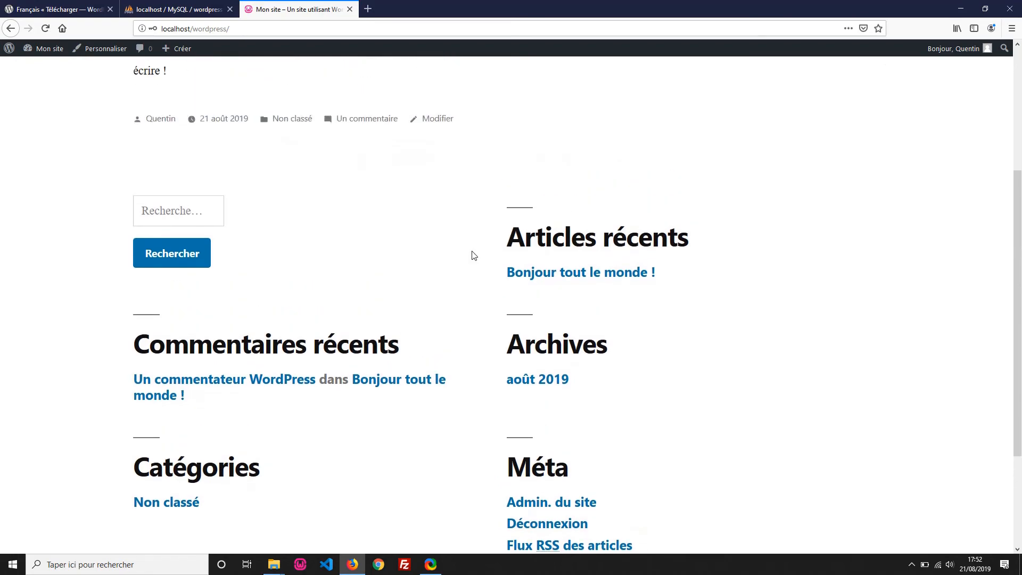
{"action": "left_click", "coordinate": [208, 7]}
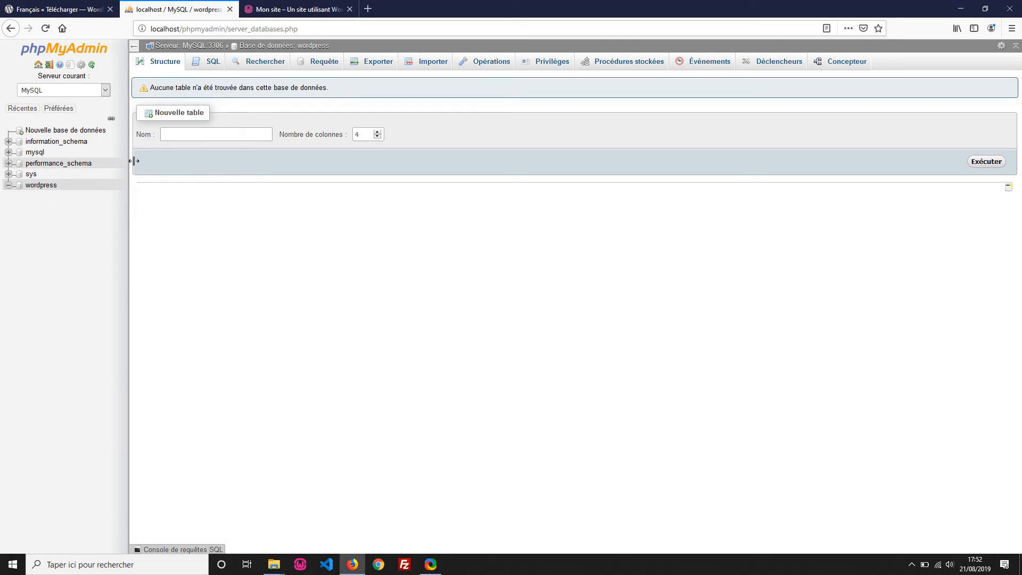
Step: Reload the wordpress database to list its 12 wp_ tables, wp_commentmeta to wp_users
{"action": "left_click", "coordinate": [48, 187]}
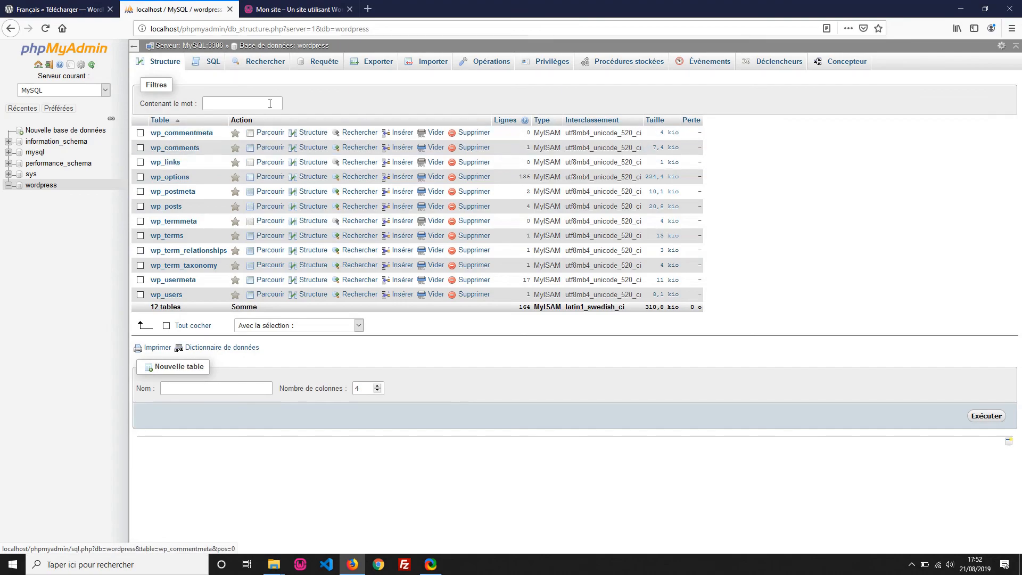
Step: Return to the Mon site tab and scroll through the front page with 'Bonjour tout le monde !'
{"action": "left_click", "coordinate": [294, 9]}
{"action": "scroll", "coordinate": [401, 321], "scroll_direction": "down", "scroll_amount": 2}
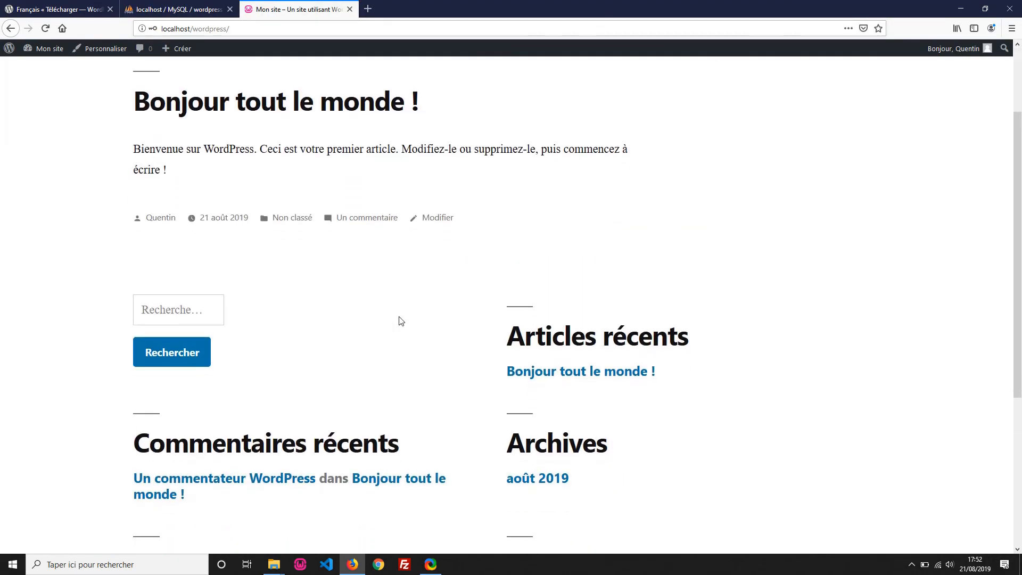
{"action": "scroll", "coordinate": [401, 321], "scroll_direction": "down", "scroll_amount": 2}
{"action": "scroll", "coordinate": [401, 321], "scroll_direction": "down", "scroll_amount": 3}
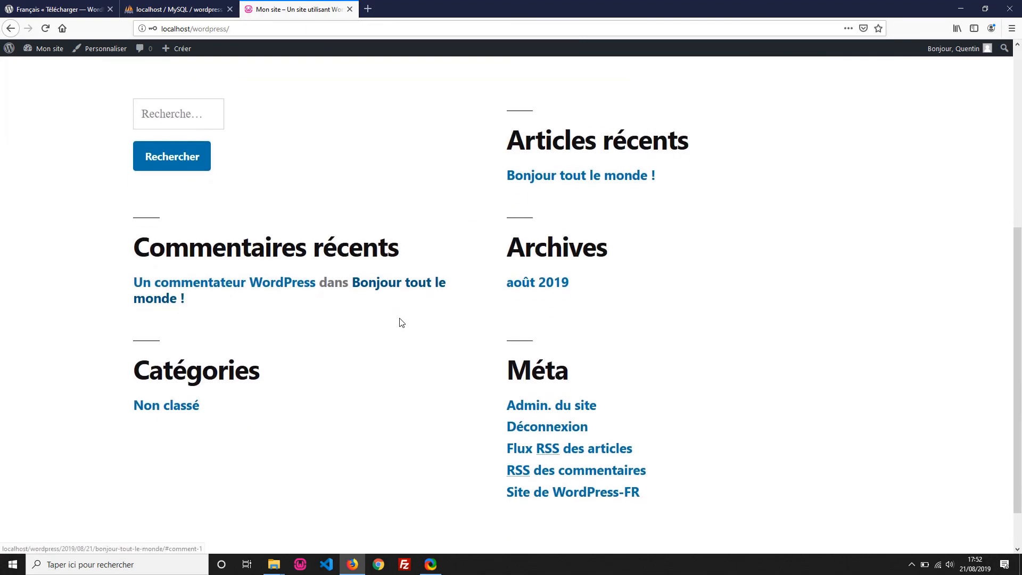
{"action": "scroll", "coordinate": [402, 322], "scroll_direction": "up", "scroll_amount": 4}
{"action": "scroll", "coordinate": [401, 322], "scroll_direction": "up", "scroll_amount": 3}
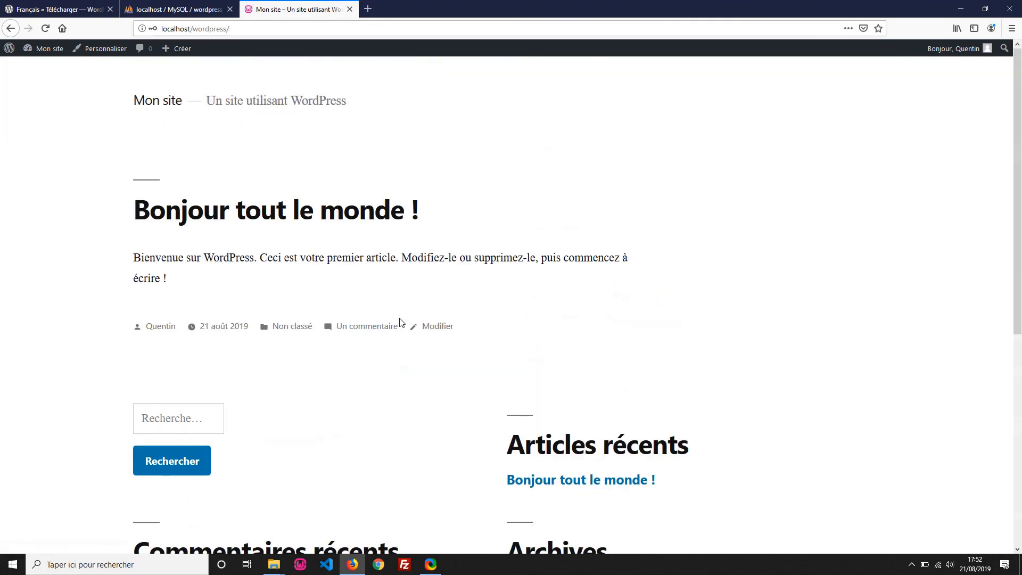